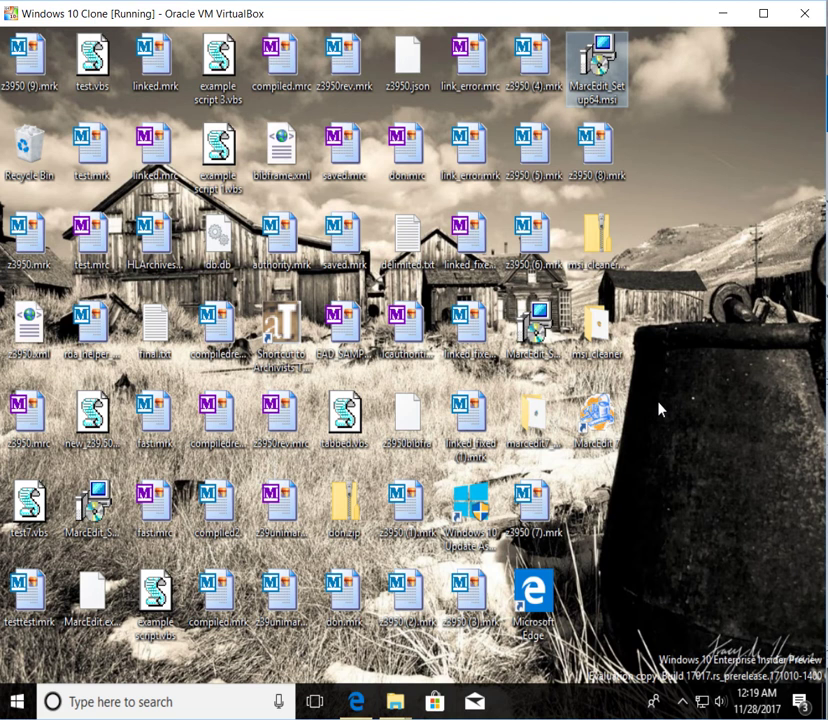
View the contents of the msi_cleaner folder on the desktop, and dismiss its window
left_click(598, 325)
double_click(598, 325)
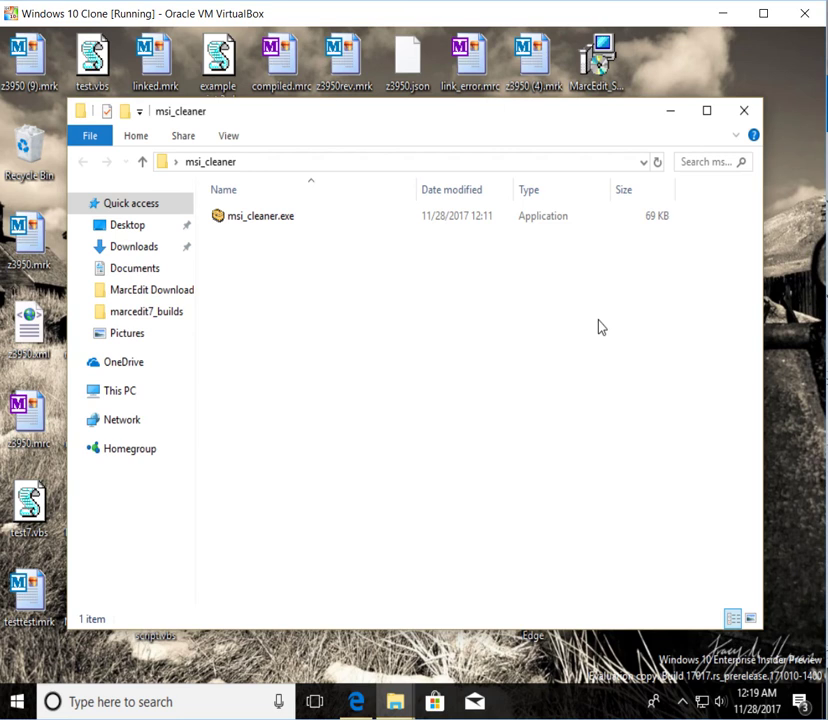
left_click(672, 114)
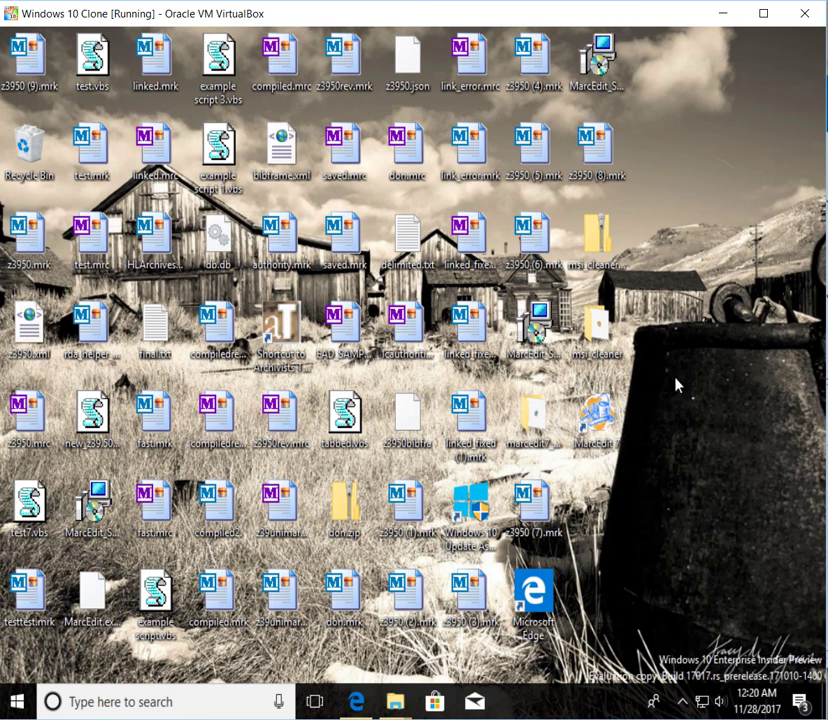
Launch MarcEdit 7 from its desktop shortcut to view the main window, and close it
left_click(594, 436)
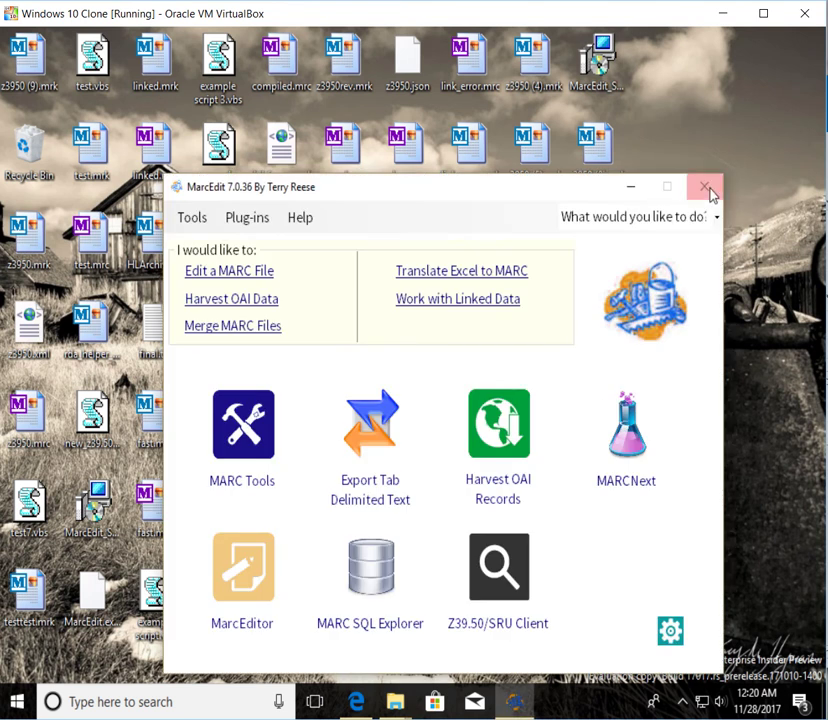
left_click(706, 185)
Run MarcEdit_Setup64.msi to view the setup wizard's repair and remove options, and exit without applying either
double_click(605, 82)
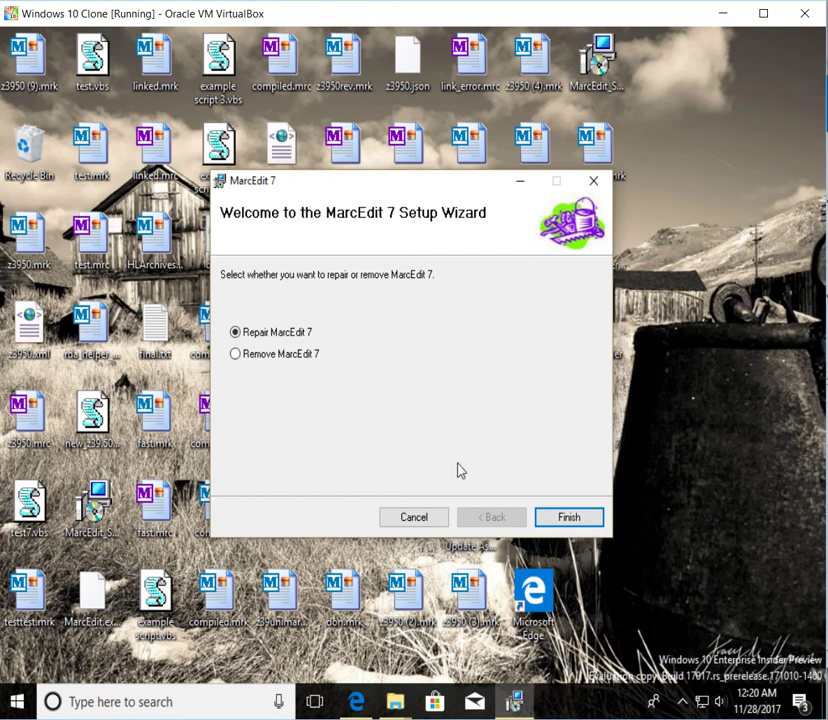
left_click(430, 518)
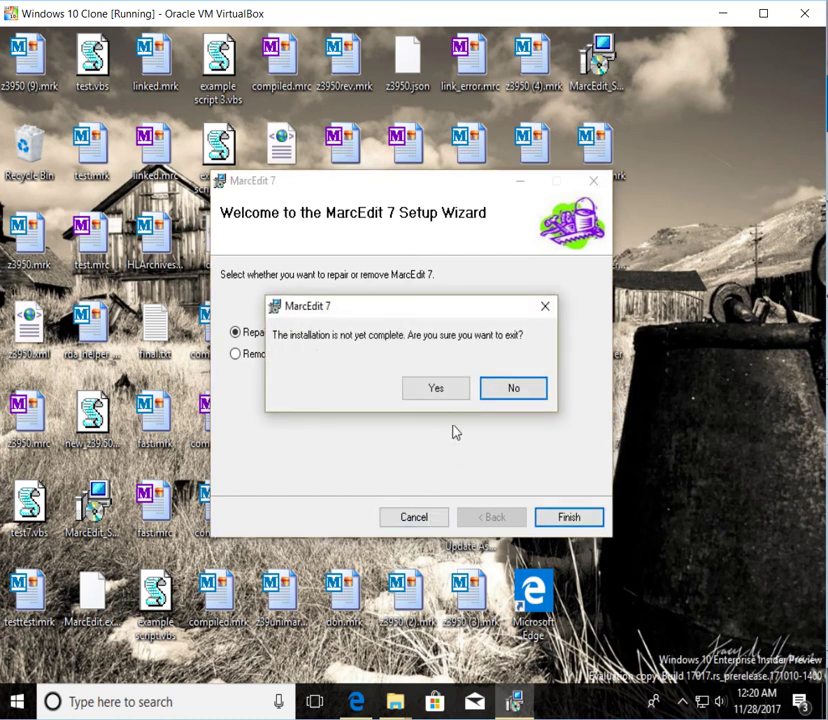
left_click(436, 390)
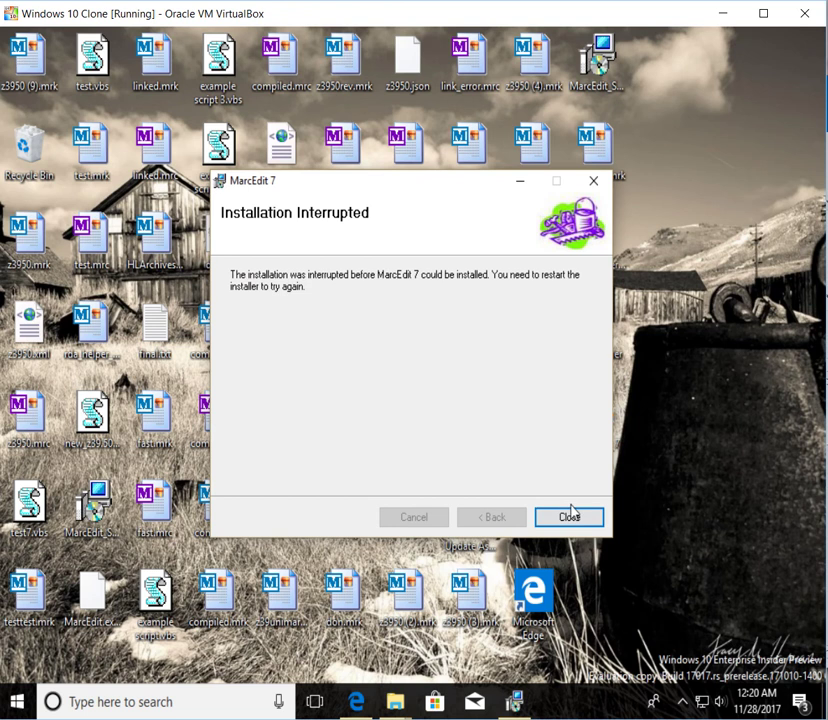
left_click(567, 518)
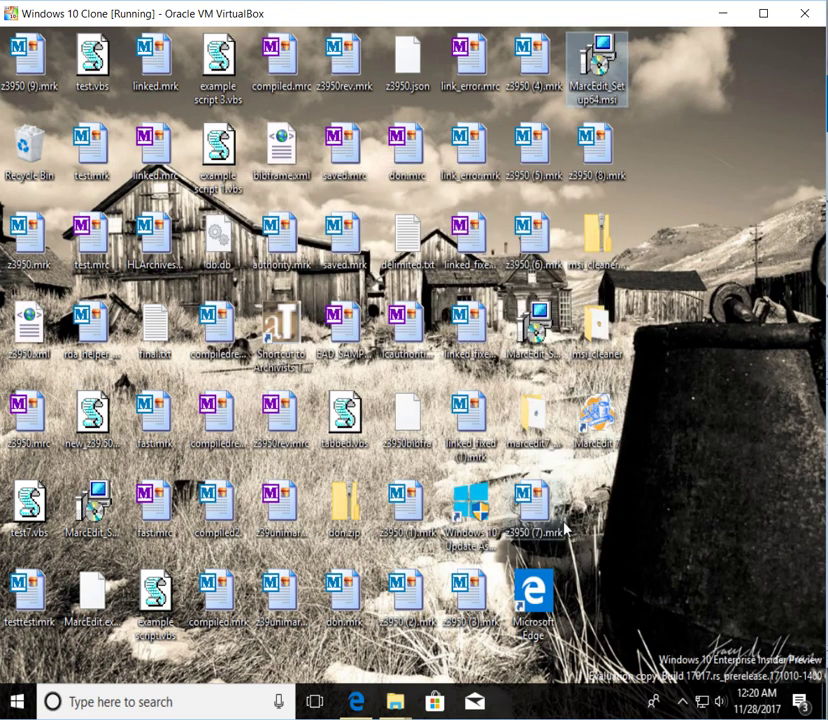
Run msi_cleaner.exe from the msi_cleaner folder, analyze the registry for MarcEdit 6, and close the utility
double_click(605, 322)
double_click(268, 221)
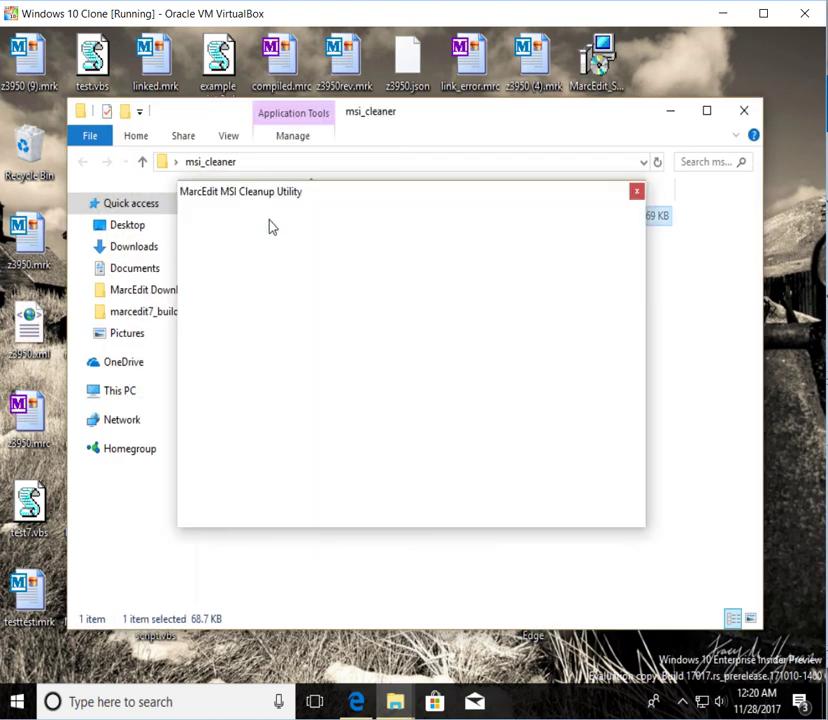
left_click(672, 112)
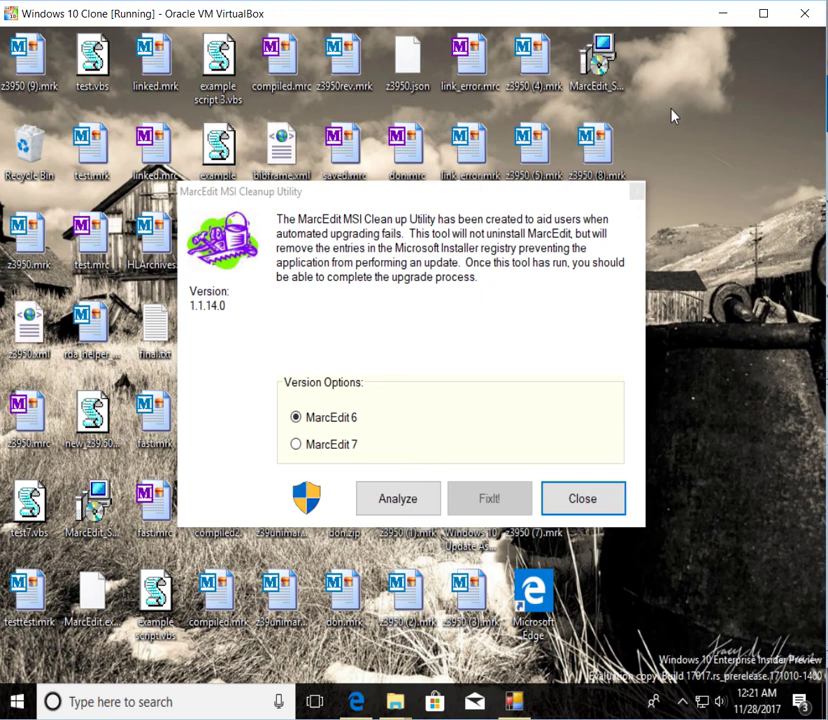
left_click(458, 235)
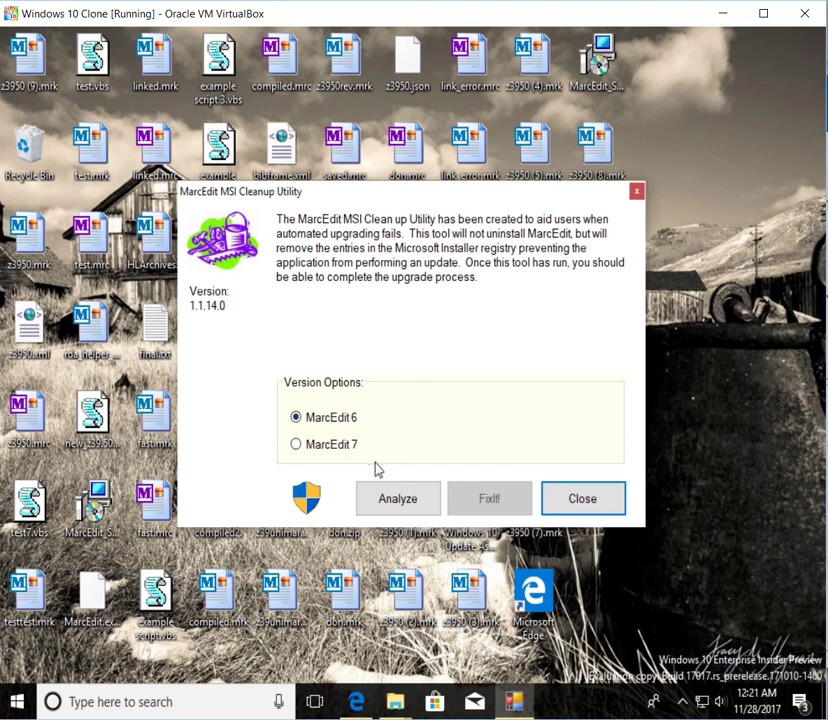
left_click(393, 500)
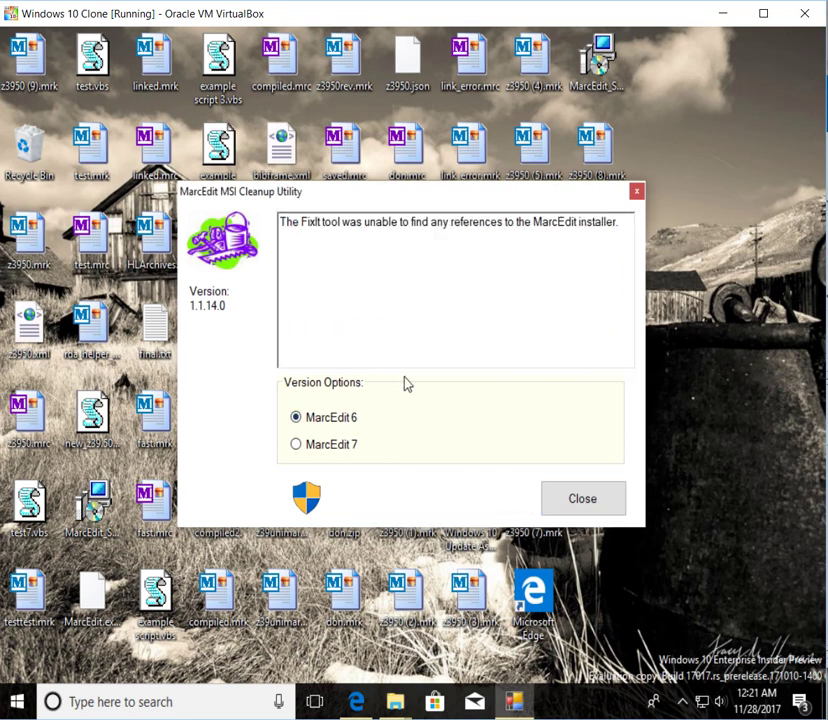
left_click(584, 502)
Run msi_cleaner.exe again, analyze the registry for MarcEdit 7, and highlight each listed registry entry in the results
double_click(594, 335)
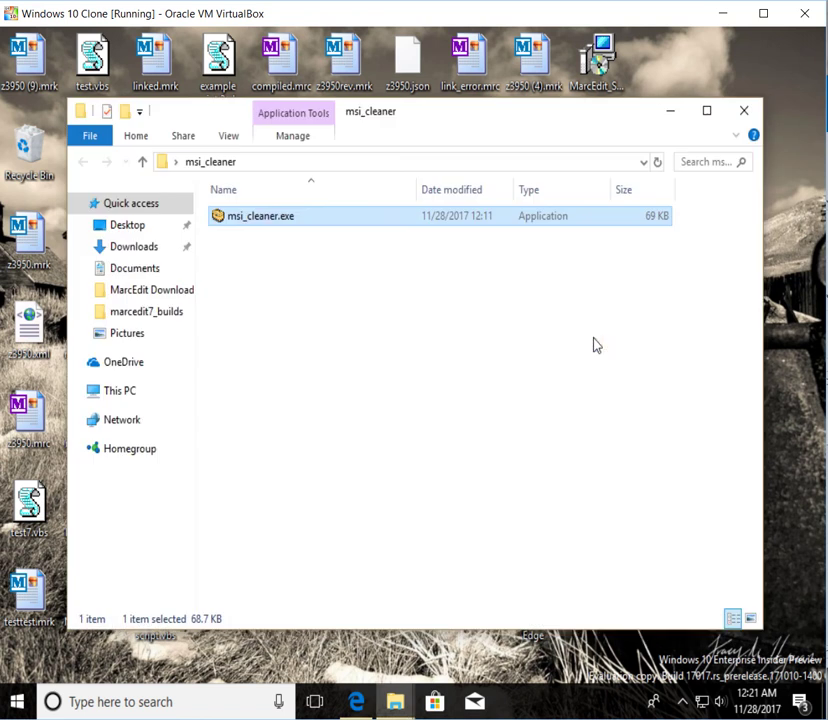
double_click(264, 218)
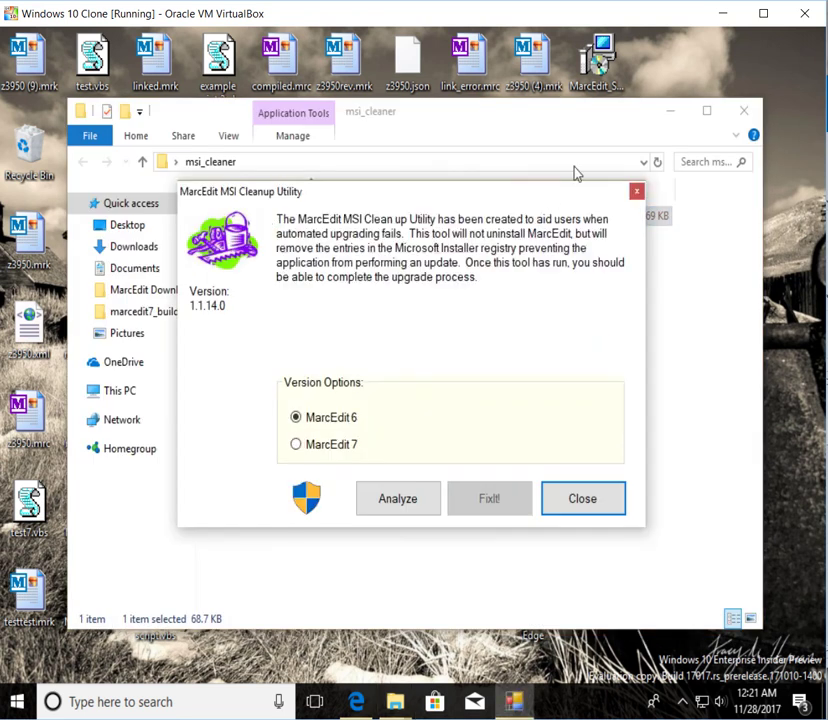
left_click(663, 112)
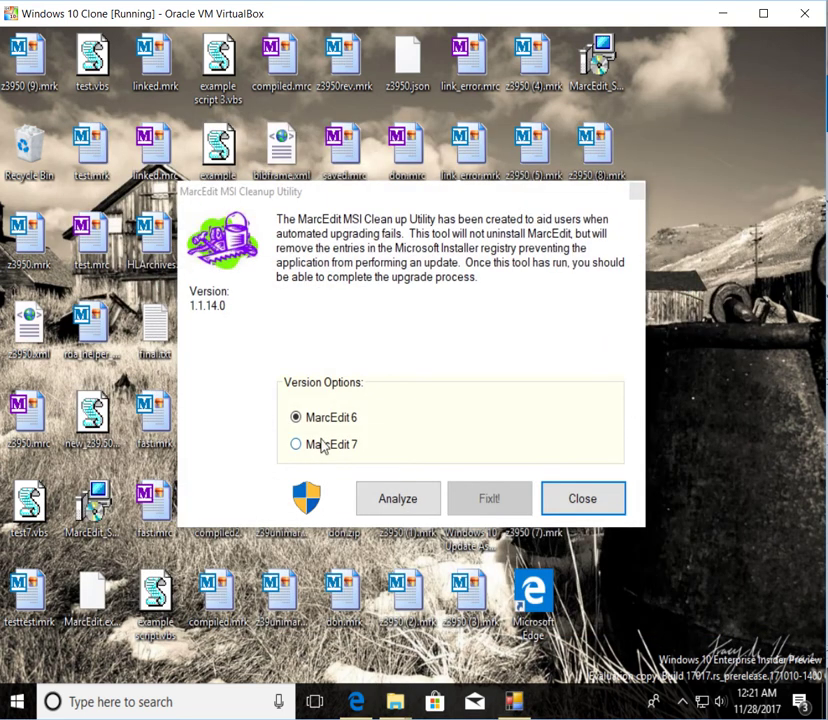
left_click(322, 447)
left_click(388, 498)
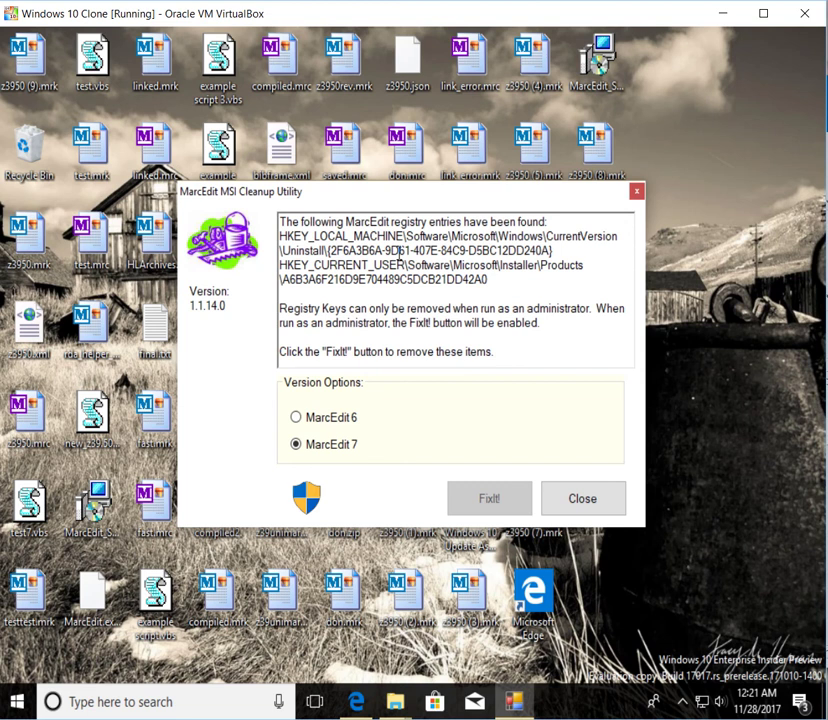
left_click_drag(499, 281, 273, 271)
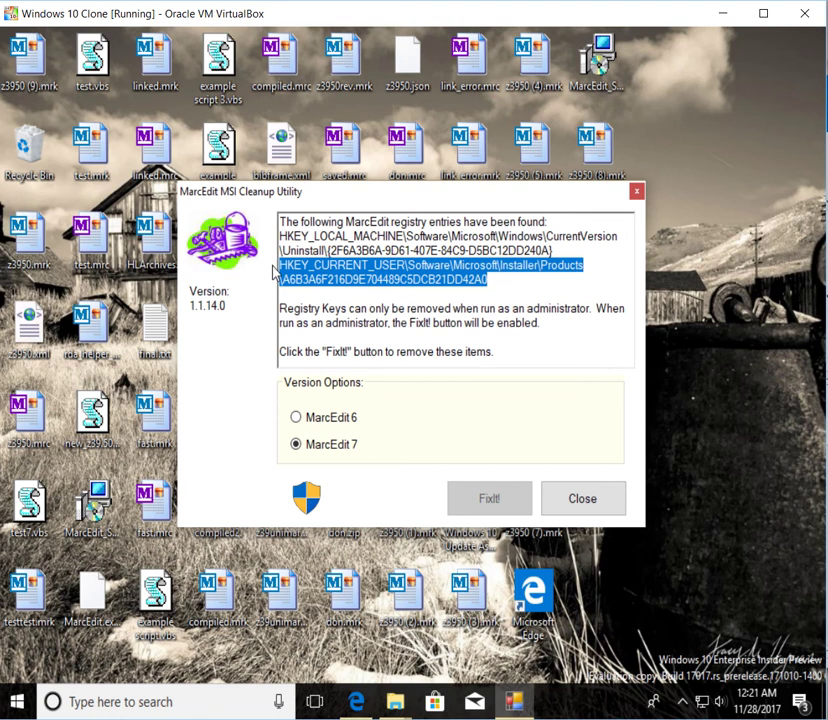
left_click_drag(553, 250, 279, 234)
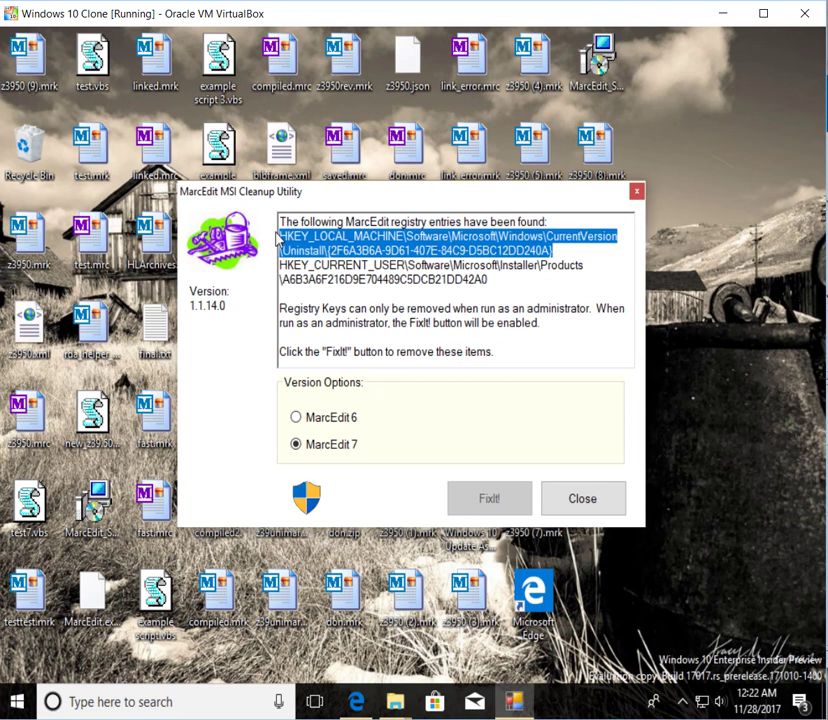
Restart the MSI Cleanup Utility with administrator rights and analyze the registry for MarcEdit 7
left_click(309, 505)
left_click(336, 494)
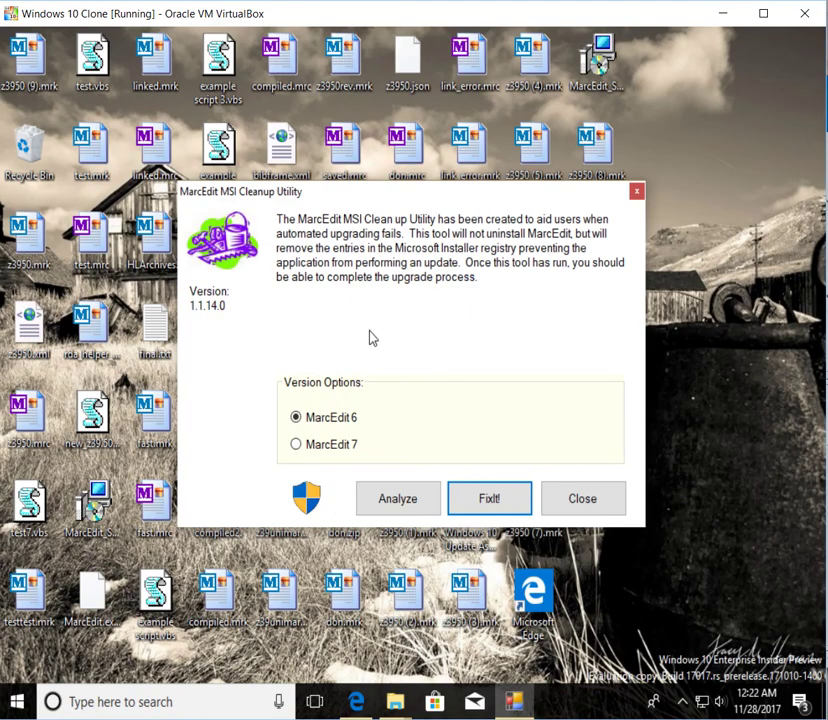
left_click(344, 446)
left_click(378, 495)
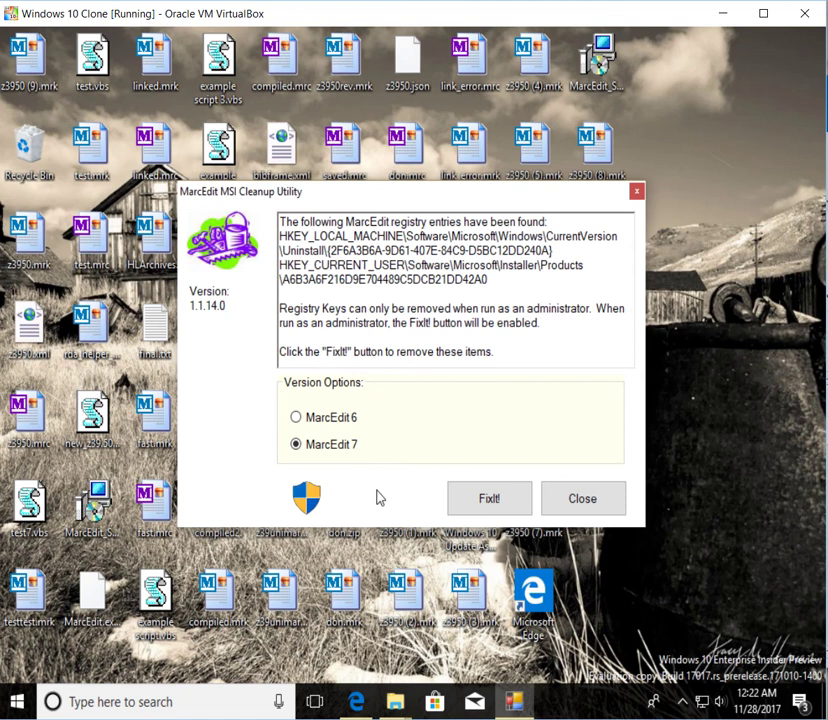
Delete the listed MarcEdit 7 registry keys with FixIt, re-analyze to check the removal, and close the utility
left_click(470, 500)
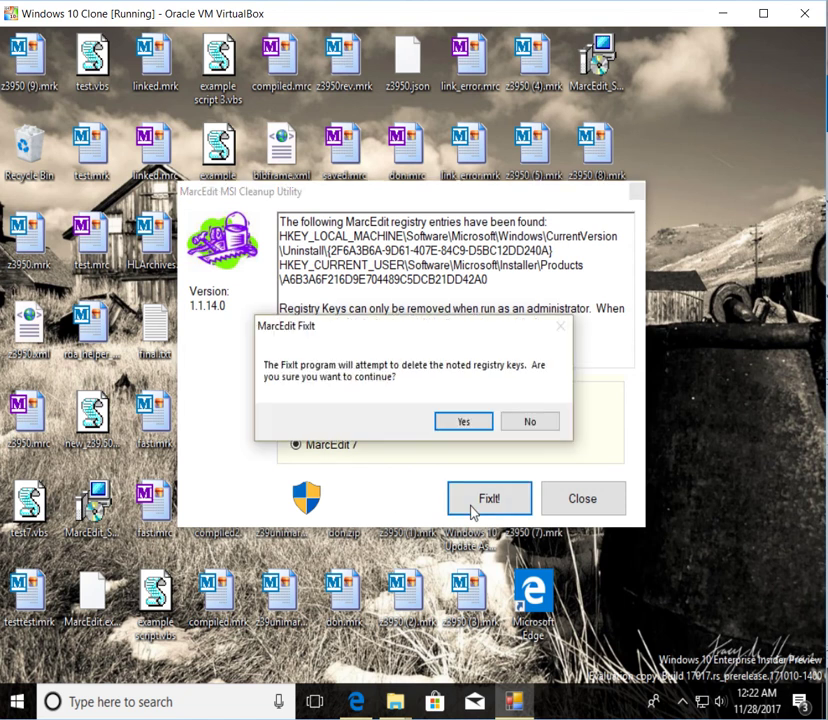
left_click(461, 426)
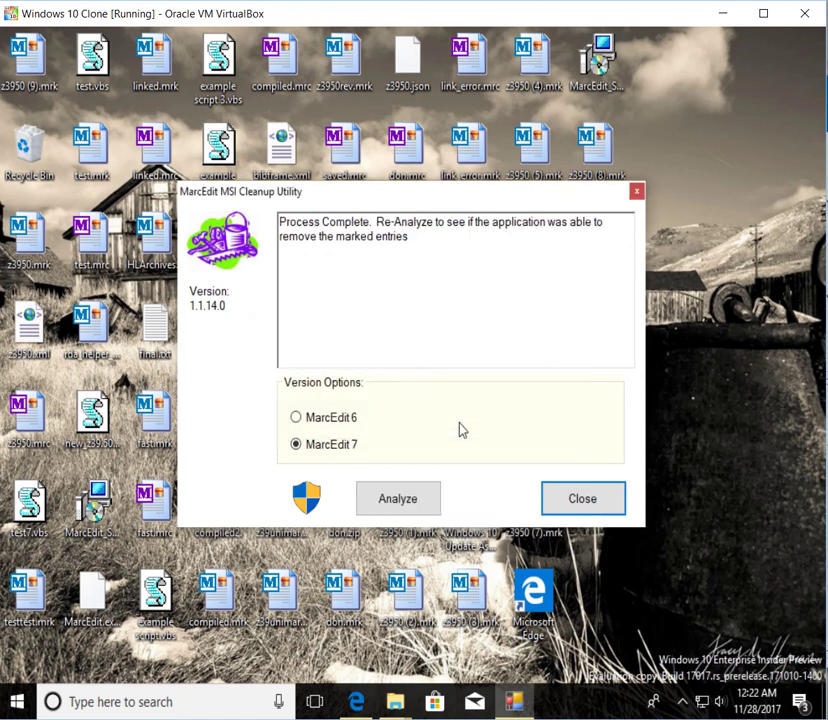
left_click(420, 502)
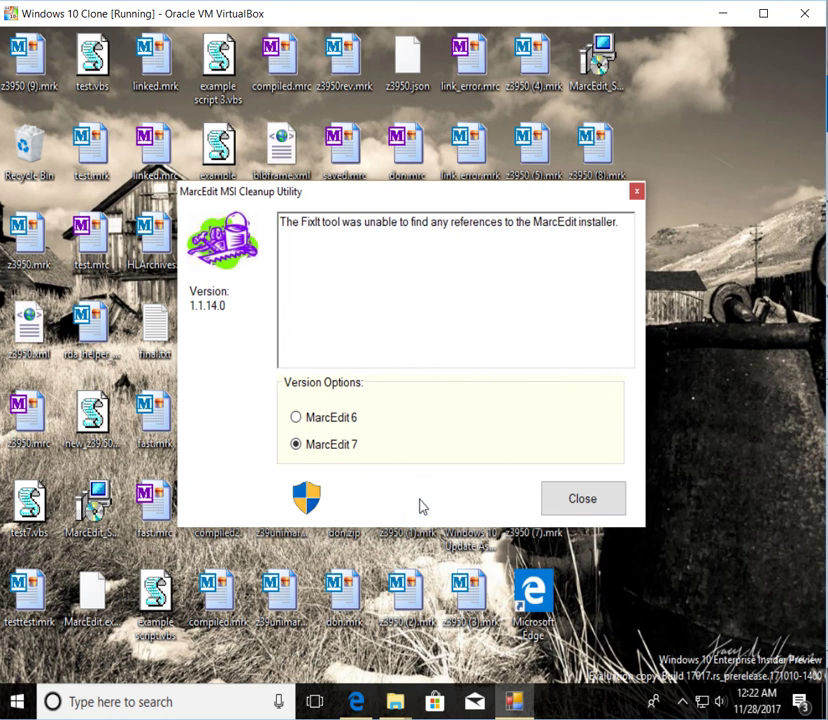
left_click(582, 498)
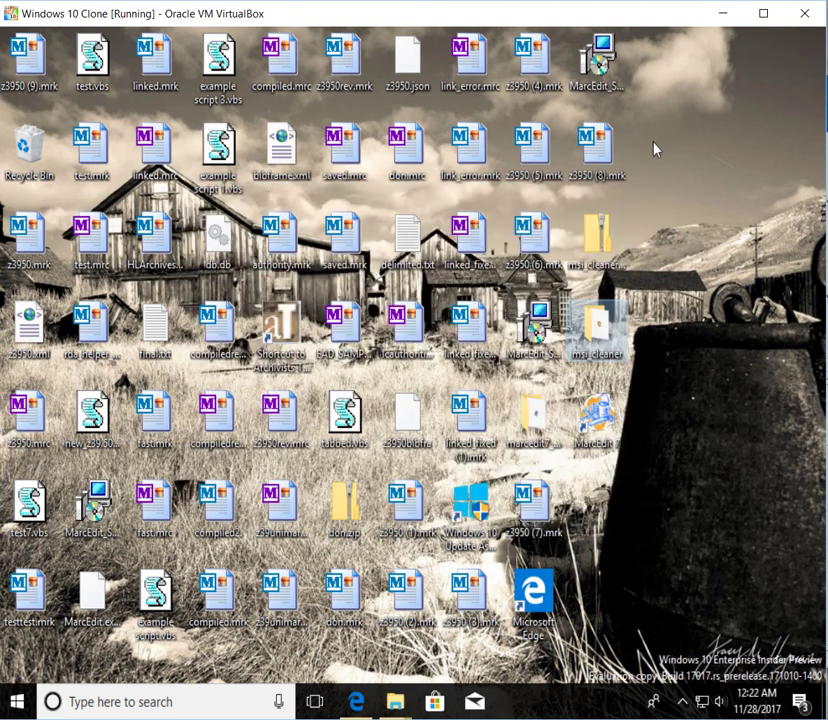
Install MarcEdit 7 from MarcEdit_Setup64.msi, accepting the license agreement, and finish with Launch MarcEdit 7 turned off
double_click(600, 60)
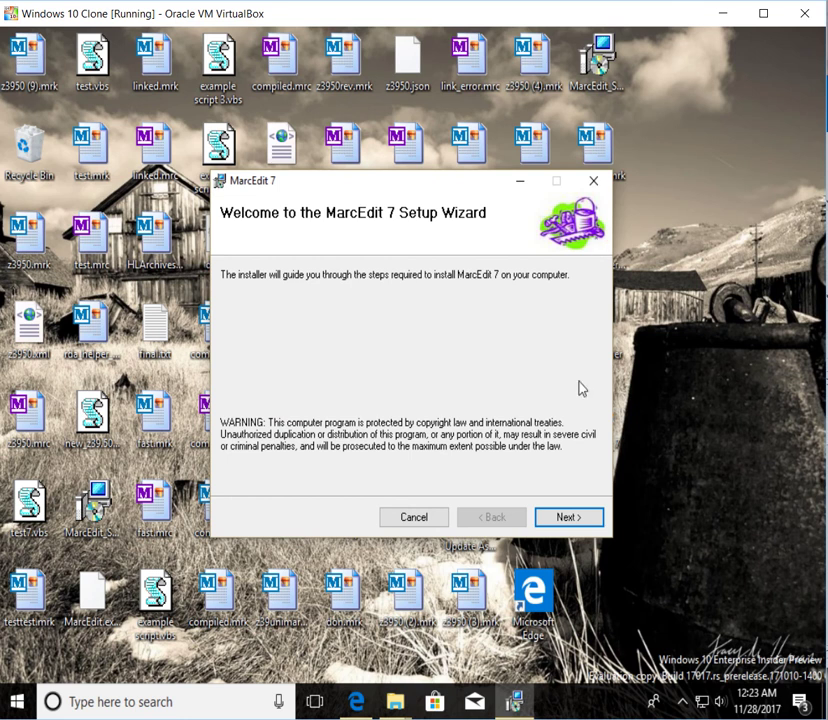
left_click(579, 517)
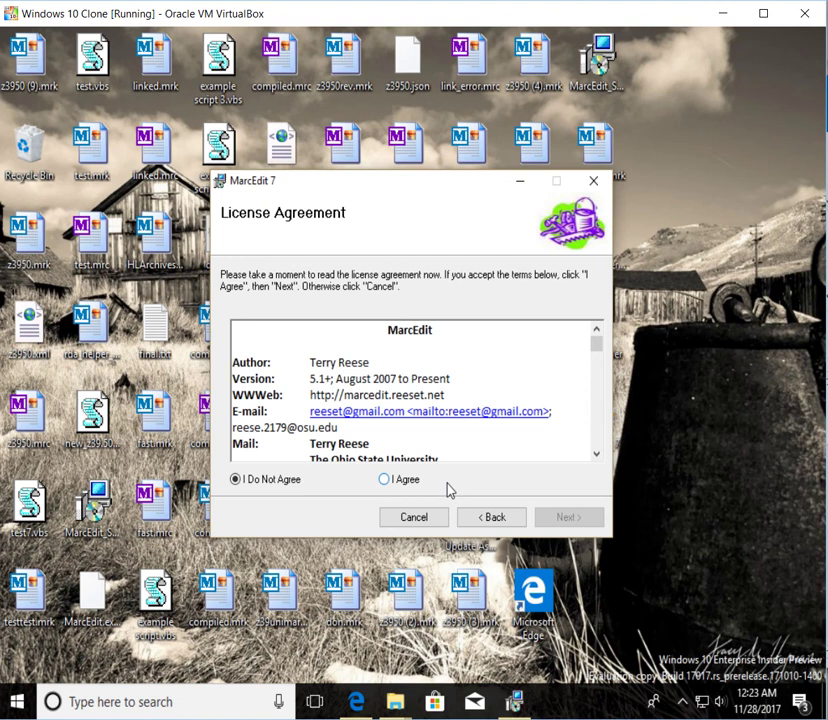
left_click(390, 480)
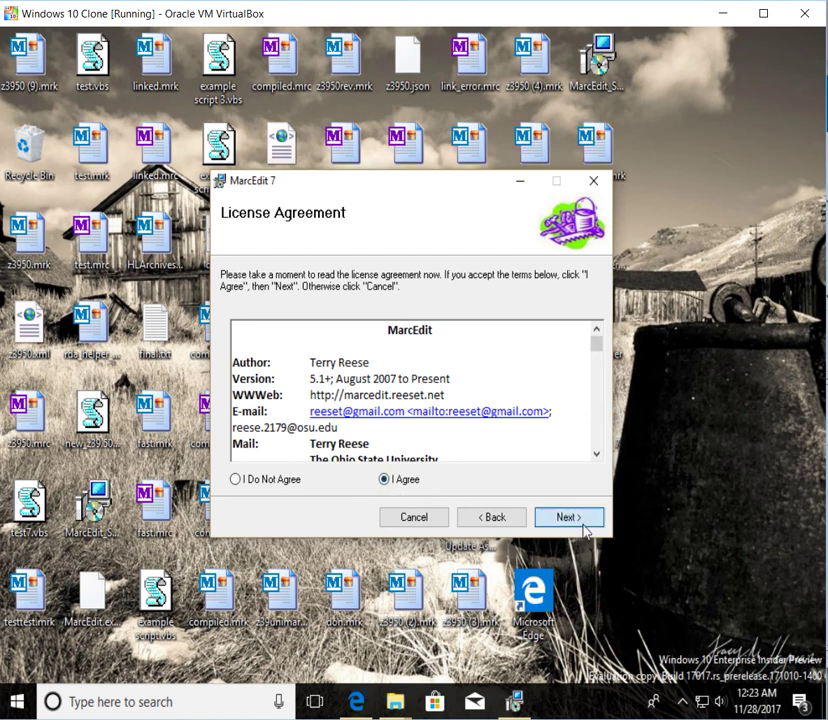
left_click(582, 526)
left_click(582, 526)
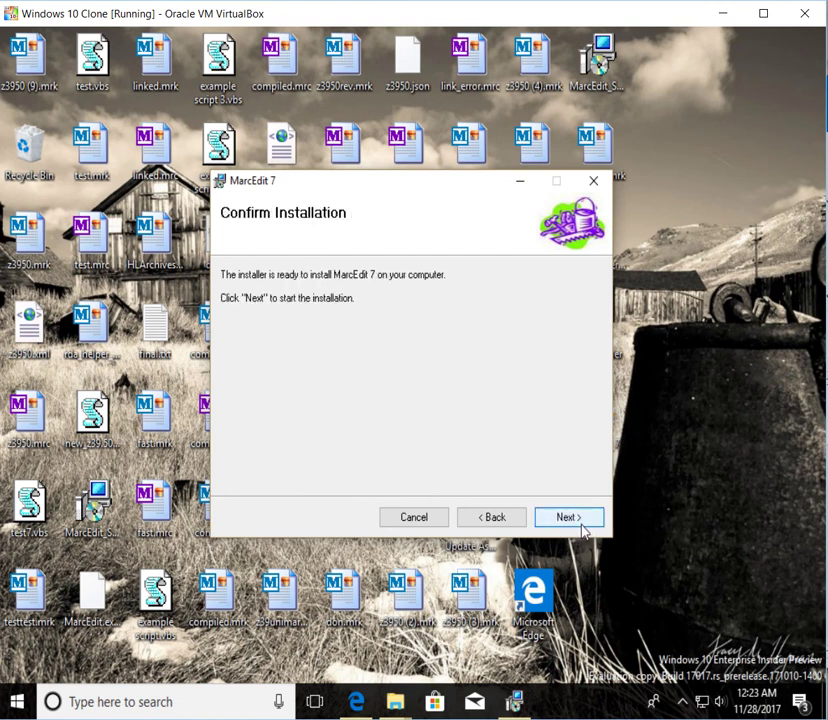
left_click(582, 526)
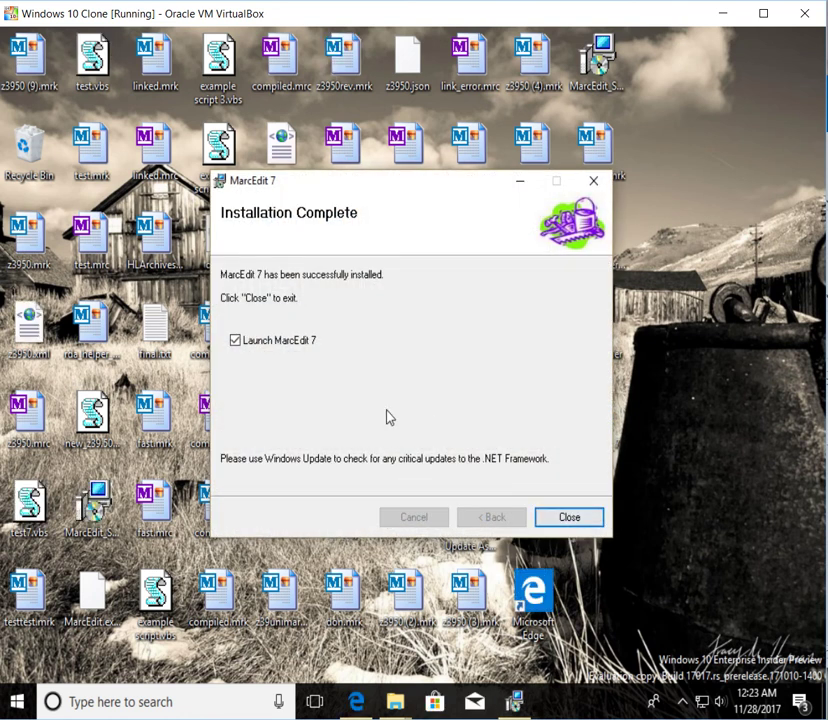
left_click(290, 345)
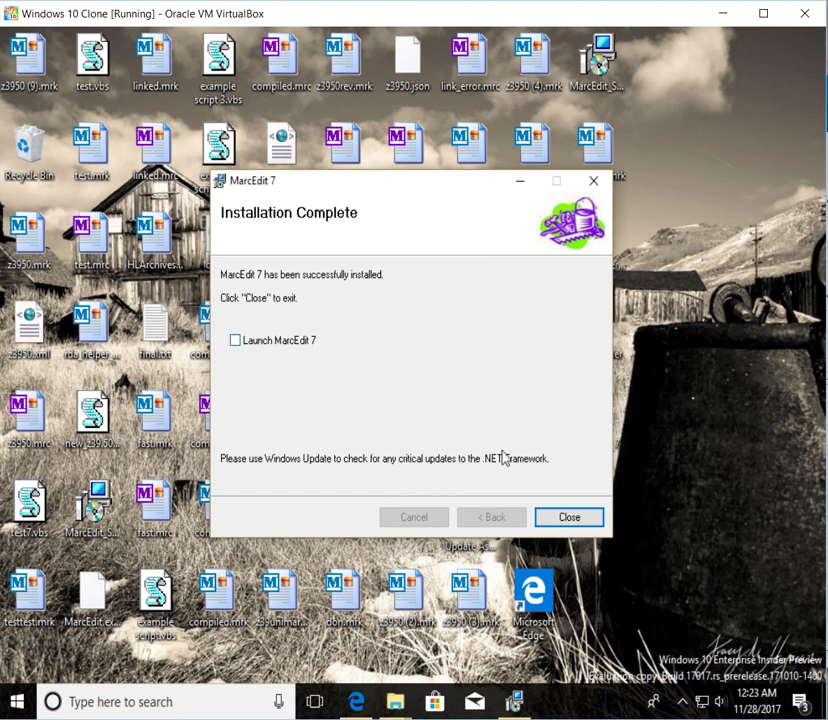
left_click(571, 522)
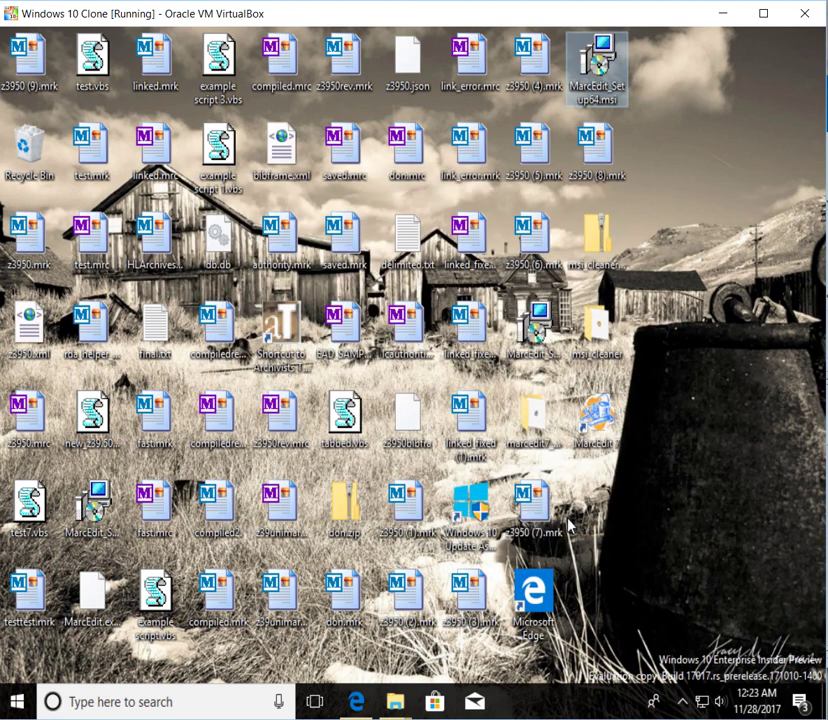